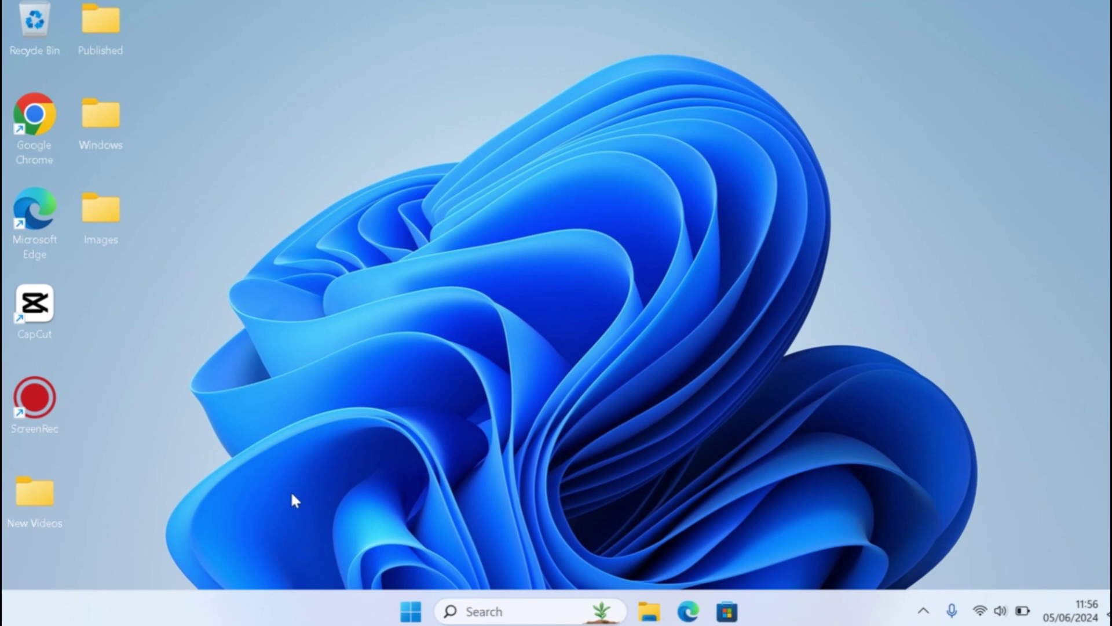
# Launch Device Manager from the Win+X quick links menu, dismissing the stray taskbar search.
pyautogui.press('super+x')
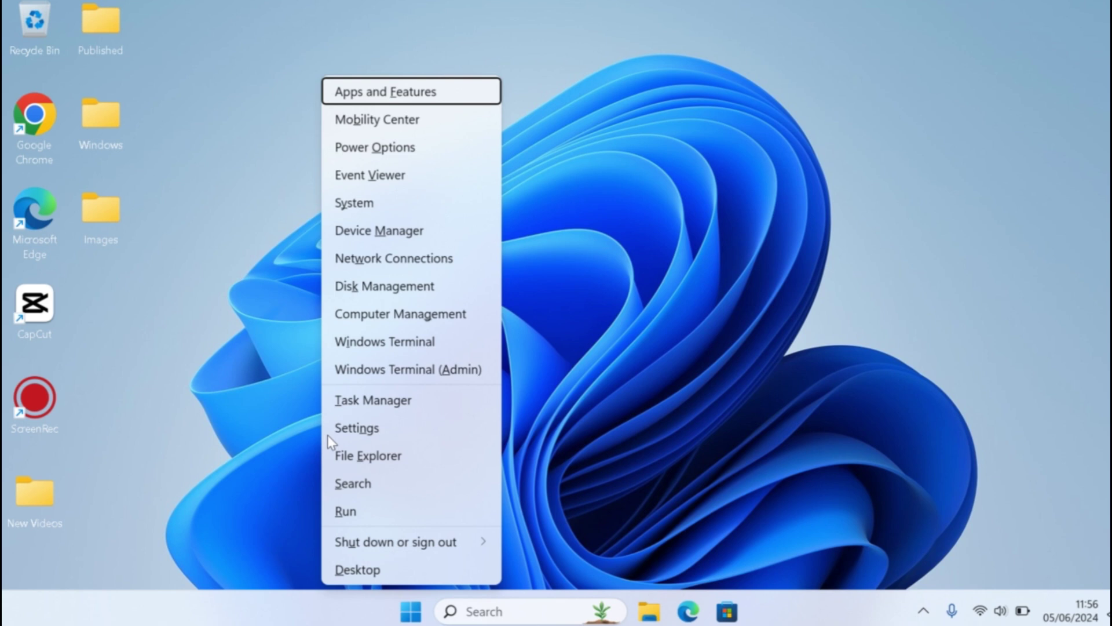
pyautogui.click(382, 231)
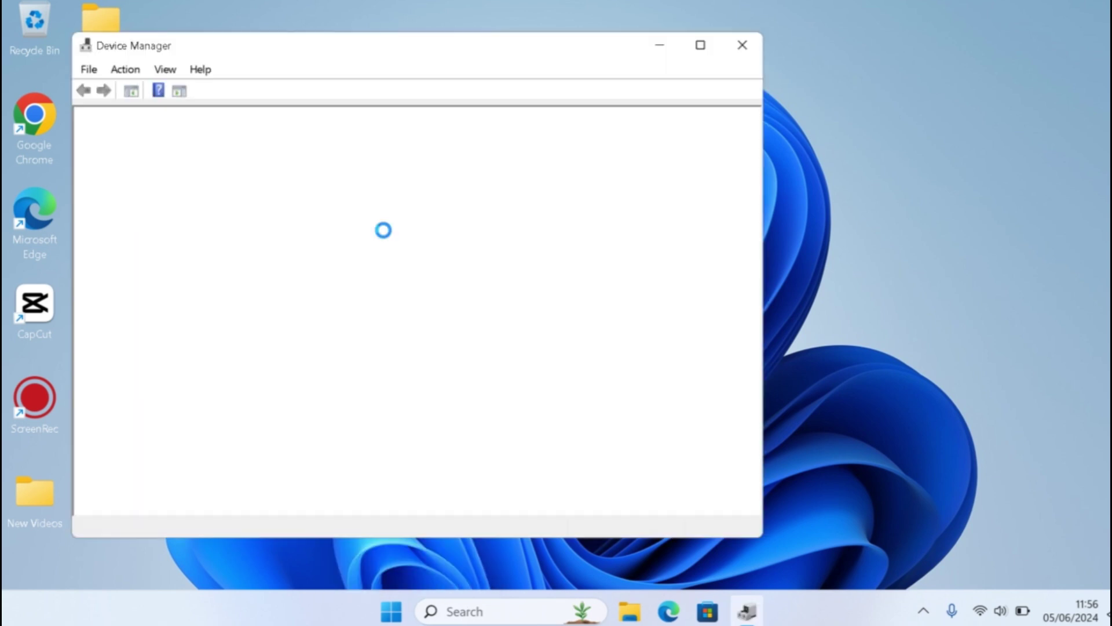
pyautogui.click(450, 611)
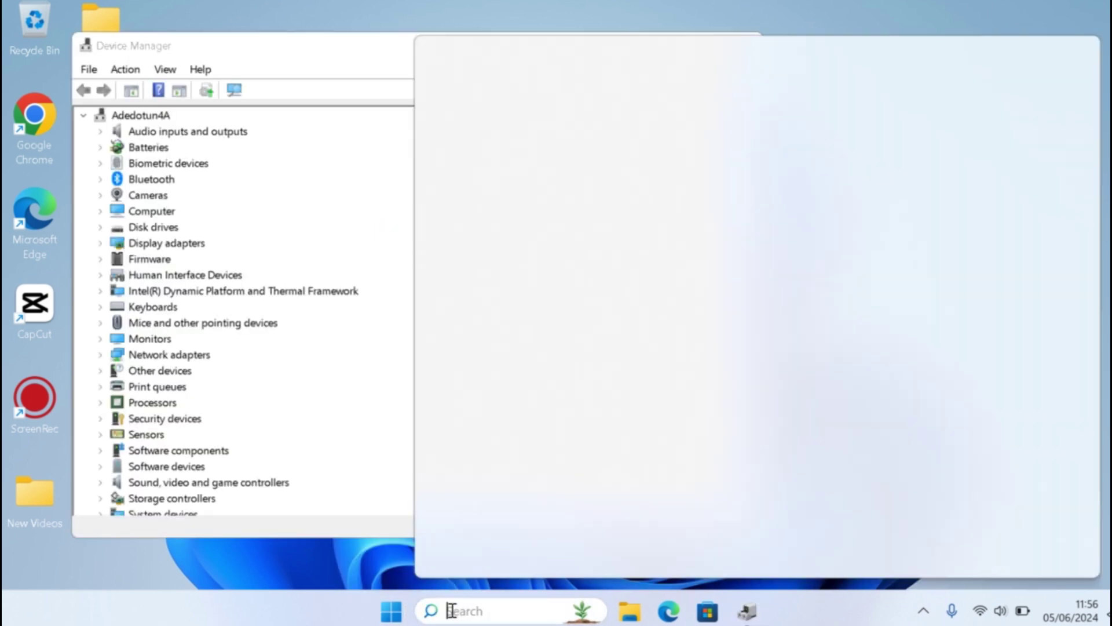
pyautogui.write('de')
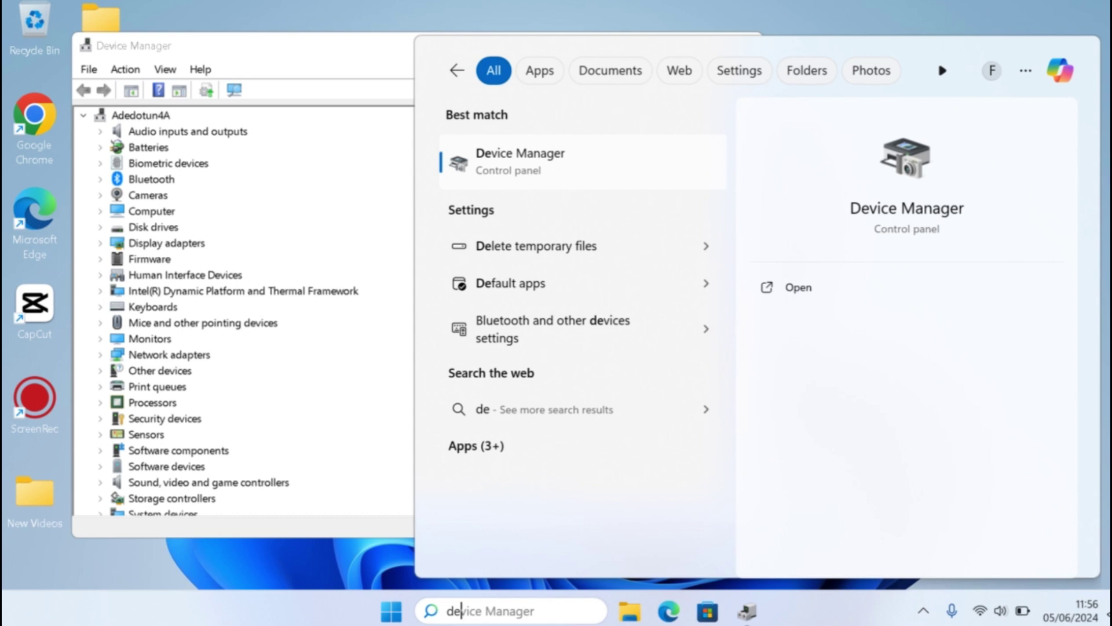
pyautogui.write('v')
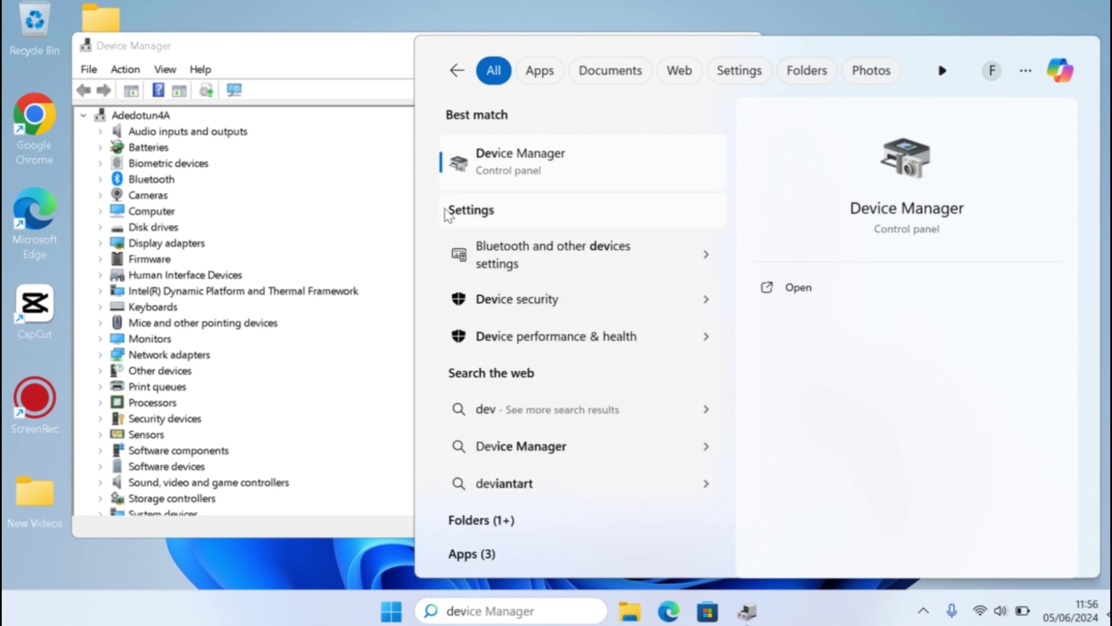
pyautogui.press('Escape')
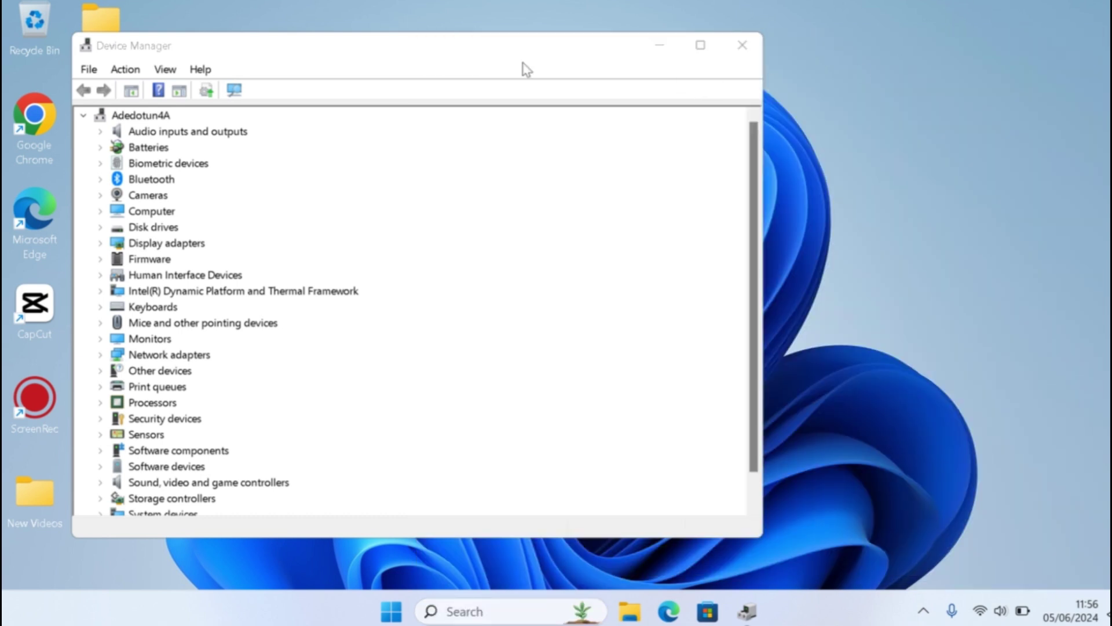
# Centre the Device Manager window and select HID-compliant touch screen under Human Interface Devices.
pyautogui.moveTo(523, 62); pyautogui.dragTo(725, 65)
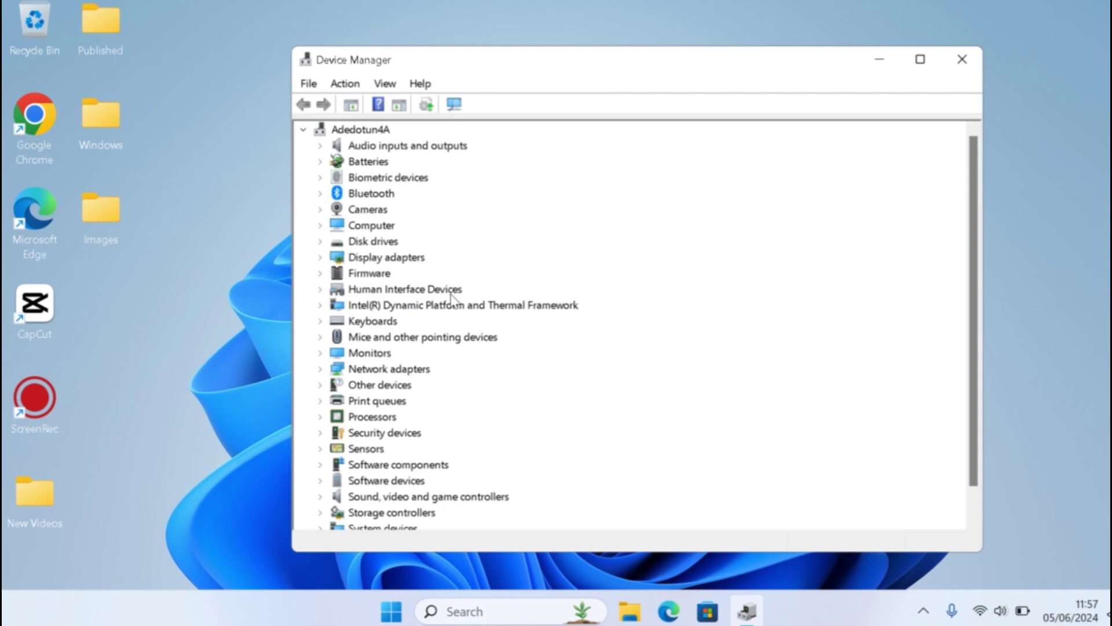
pyautogui.click(321, 289)
pyautogui.click(388, 291)
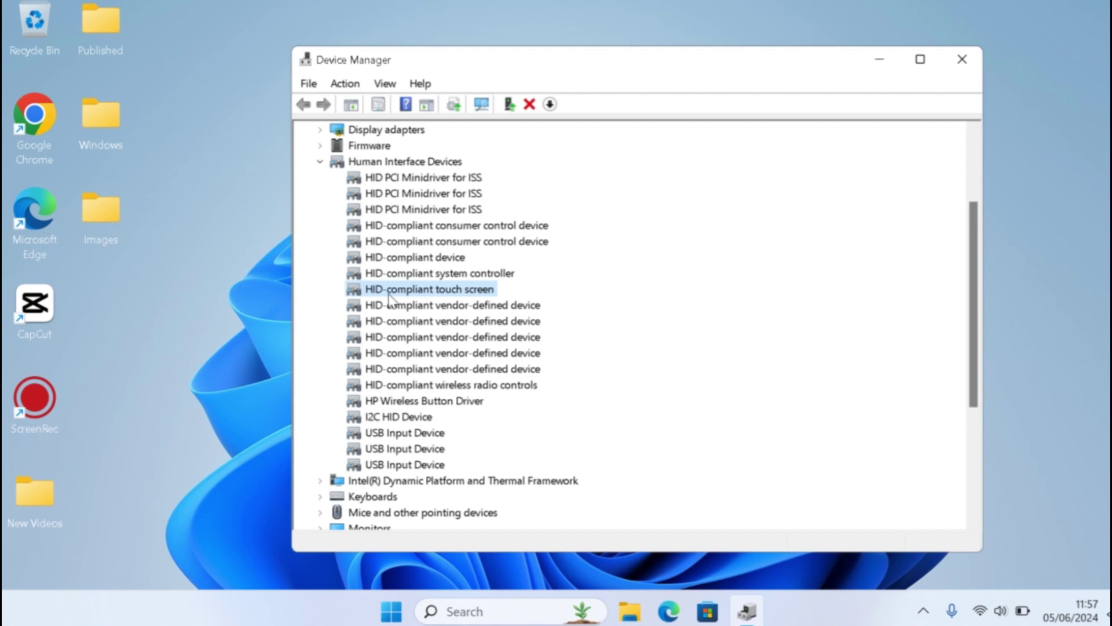
# Run an automatic driver search for the HID-compliant touch screen; best driver already installed.
pyautogui.rightClick(391, 297)
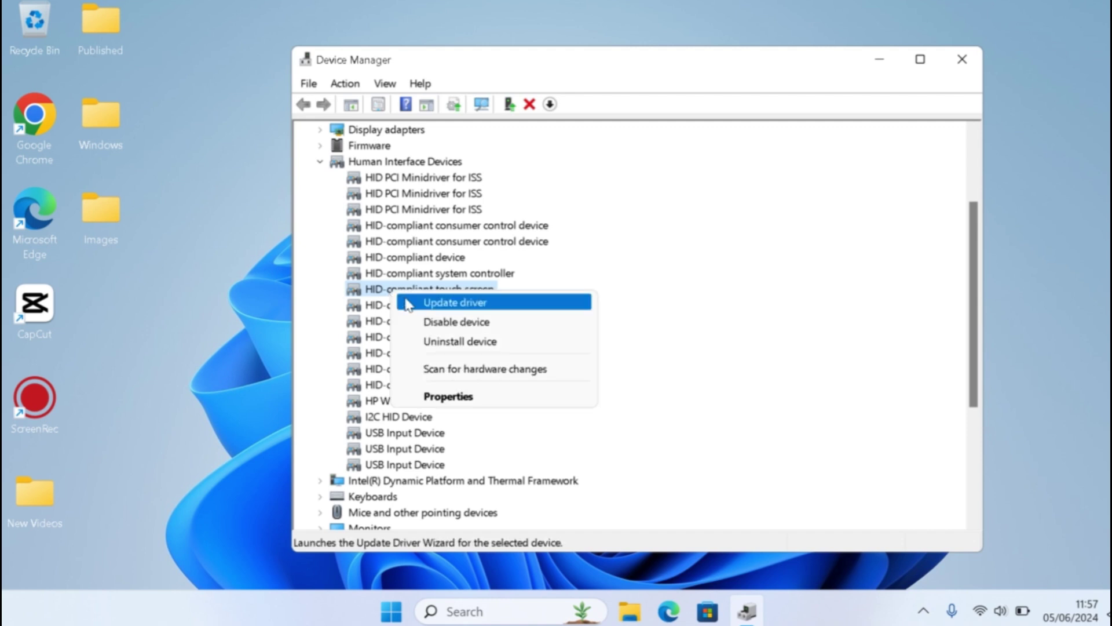
pyautogui.click(432, 304)
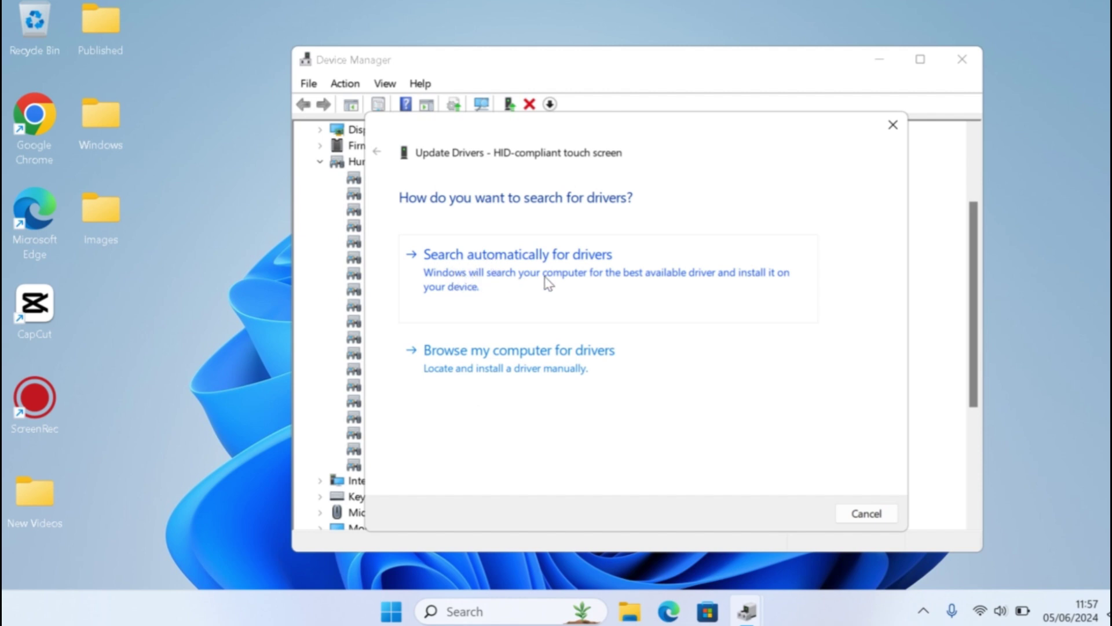
pyautogui.click(560, 280)
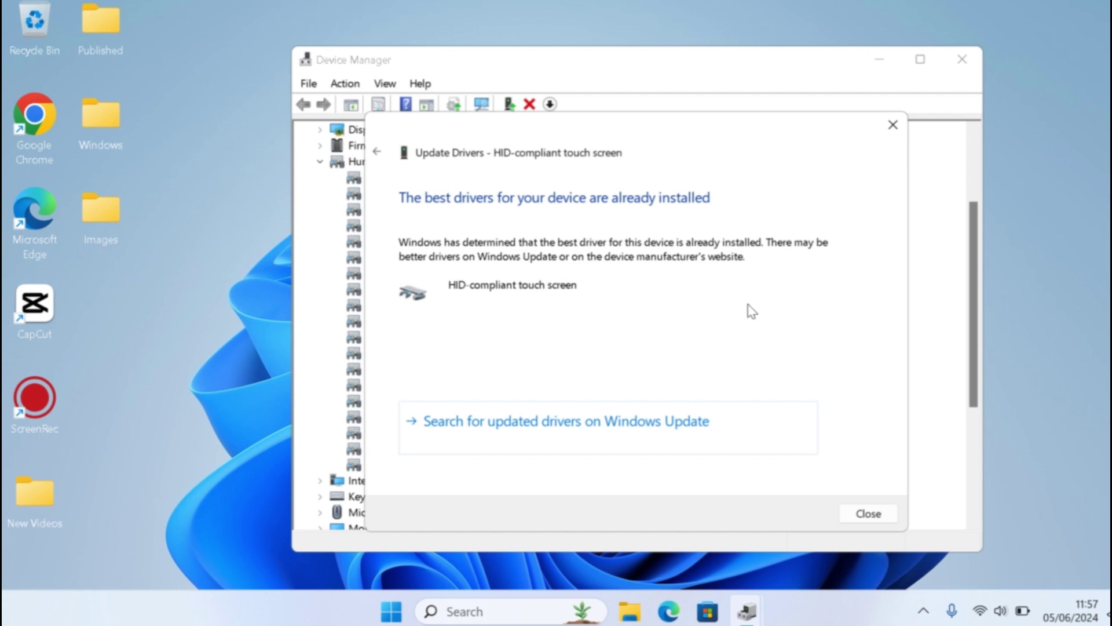
pyautogui.click(874, 520)
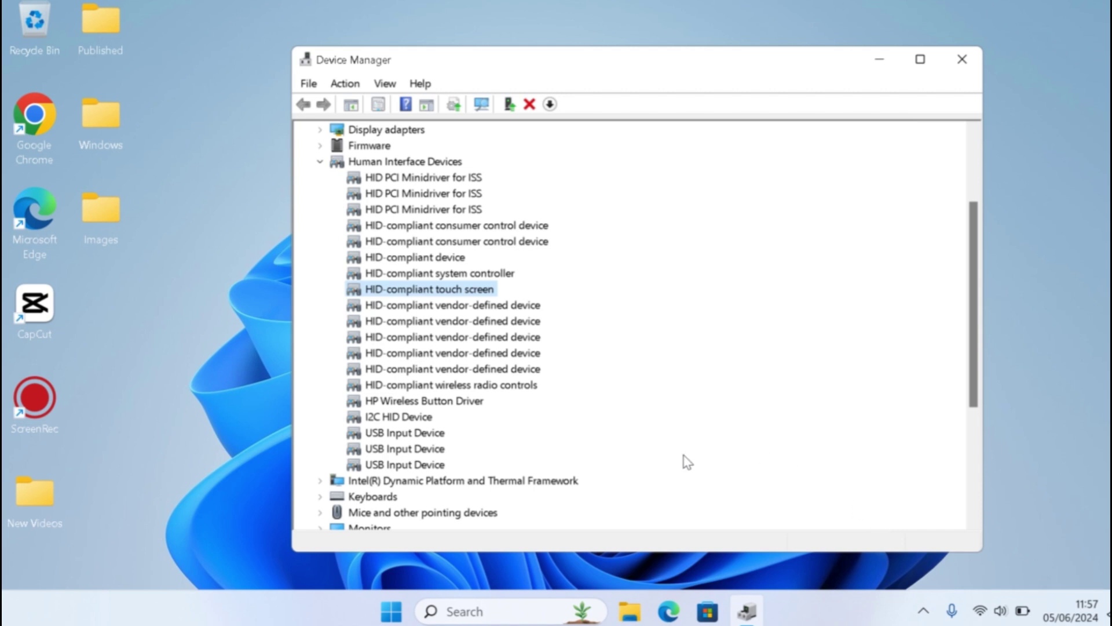
# Disable the HID-compliant touch screen, confirming the warning, then enable it again.
pyautogui.rightClick(443, 296)
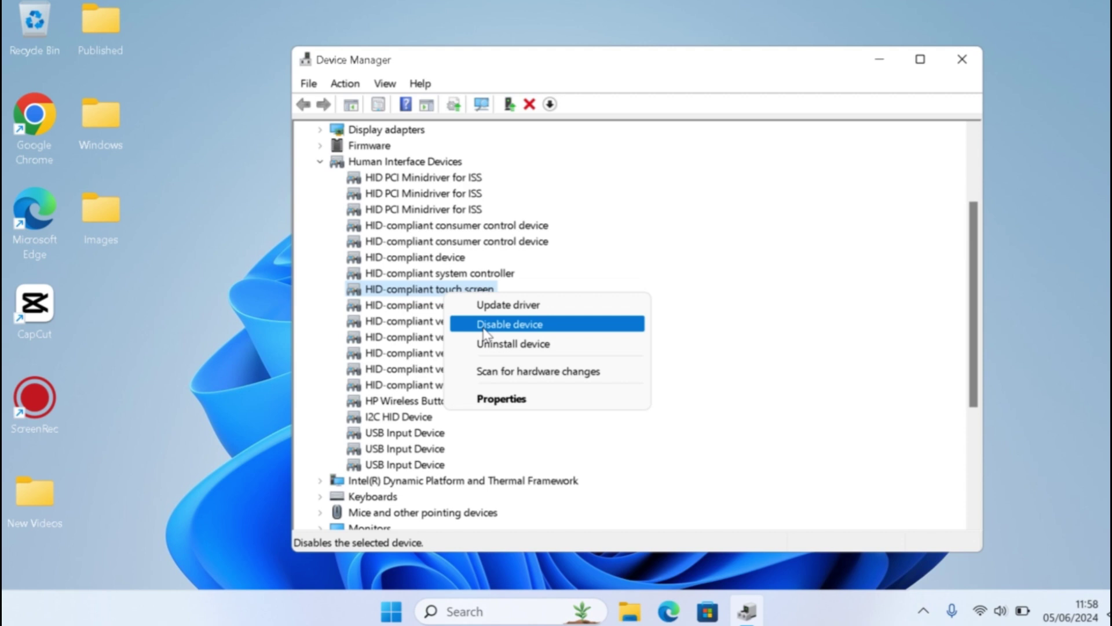
pyautogui.click(508, 320)
pyautogui.click(613, 324)
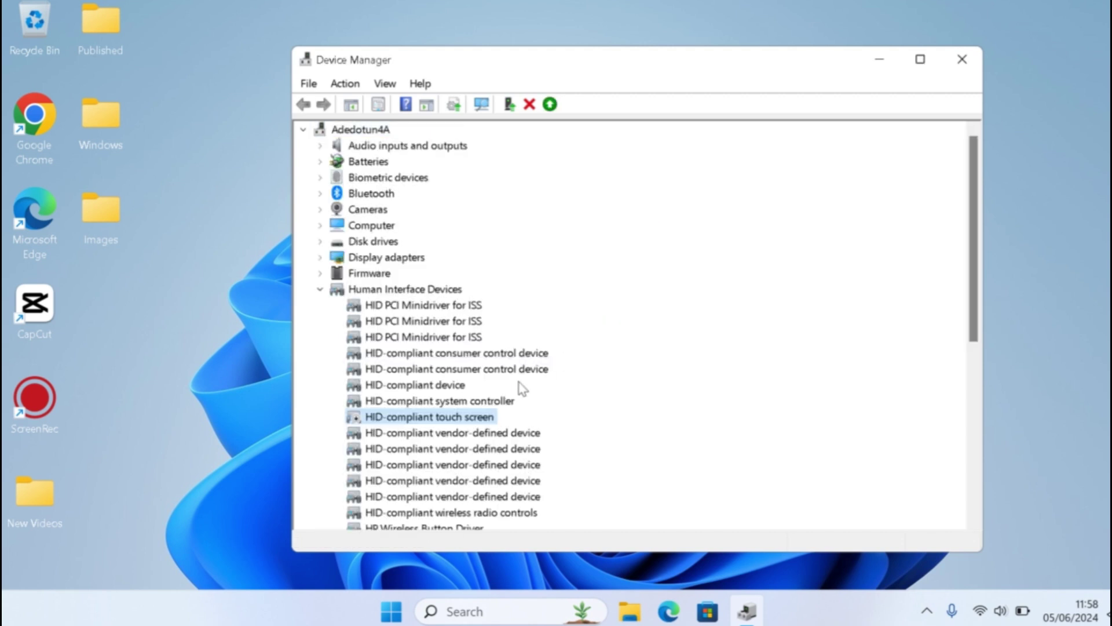
pyautogui.rightClick(449, 424)
pyautogui.click(480, 450)
pyautogui.scroll(-1, 678, 337)
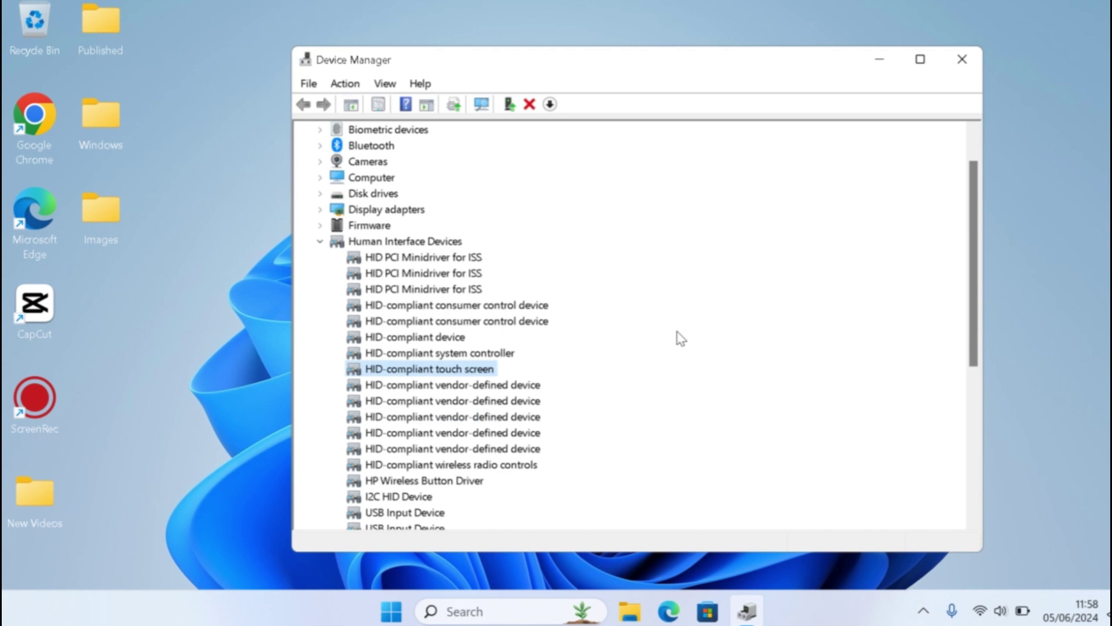
pyautogui.scroll(-2, 680, 337)
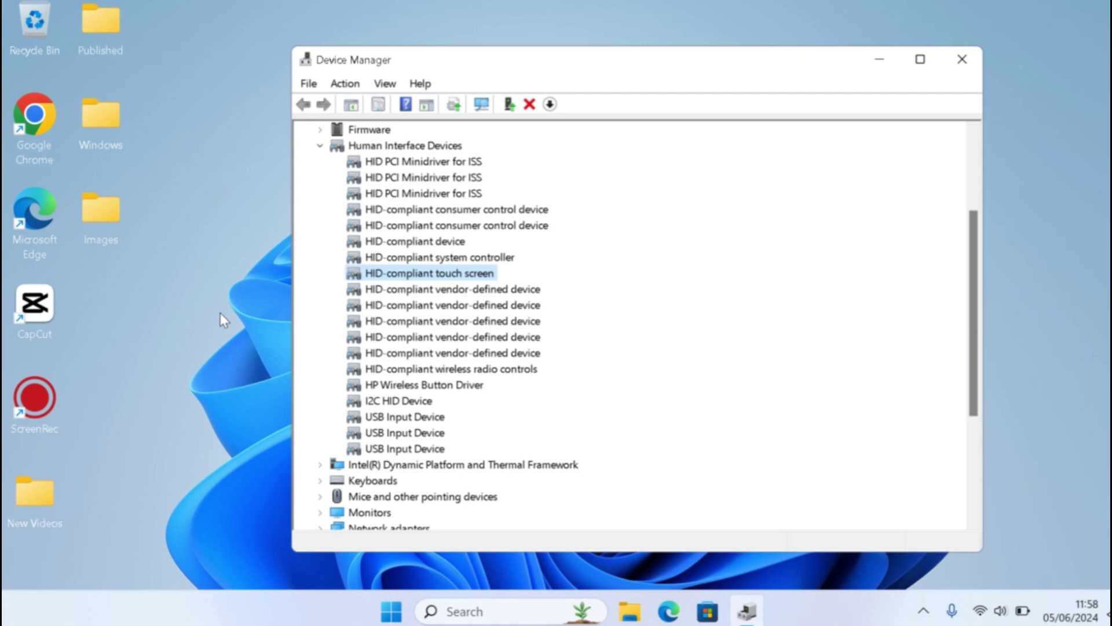
# Start uninstalling the HID-compliant touch screen and cancel at the confirmation warning.
pyautogui.rightClick(408, 285)
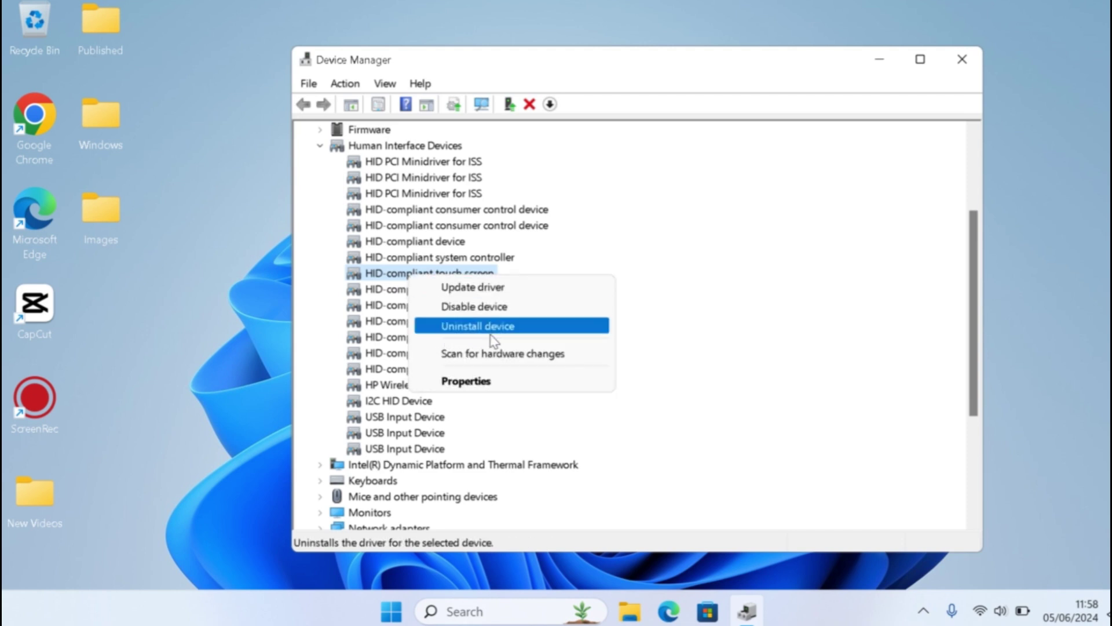
pyautogui.click(507, 331)
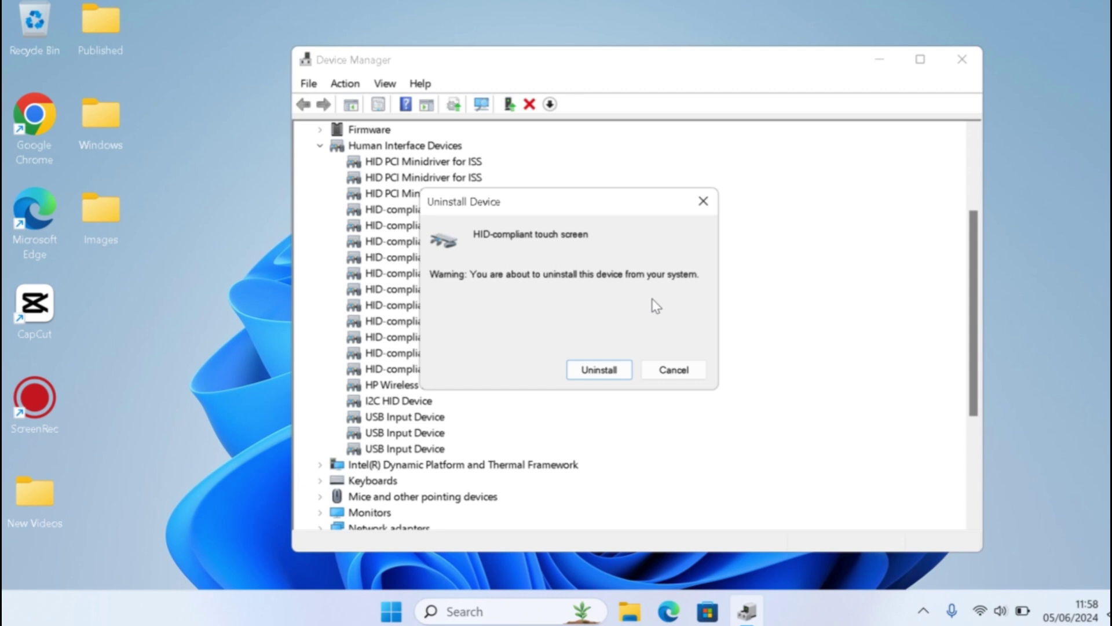
pyautogui.click(673, 370)
pyautogui.click(962, 59)
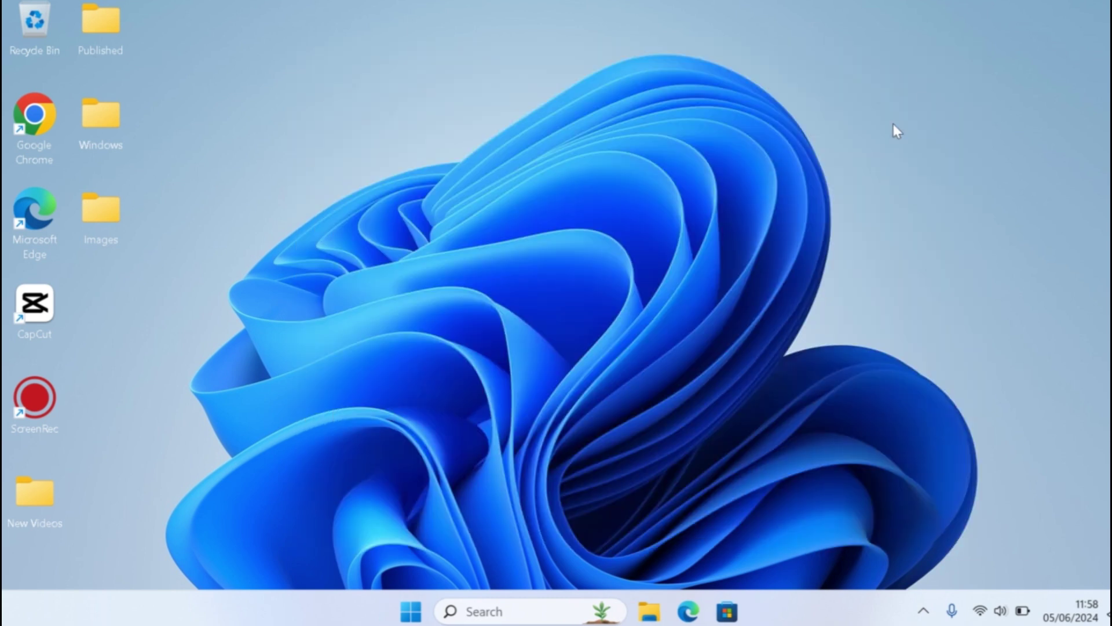